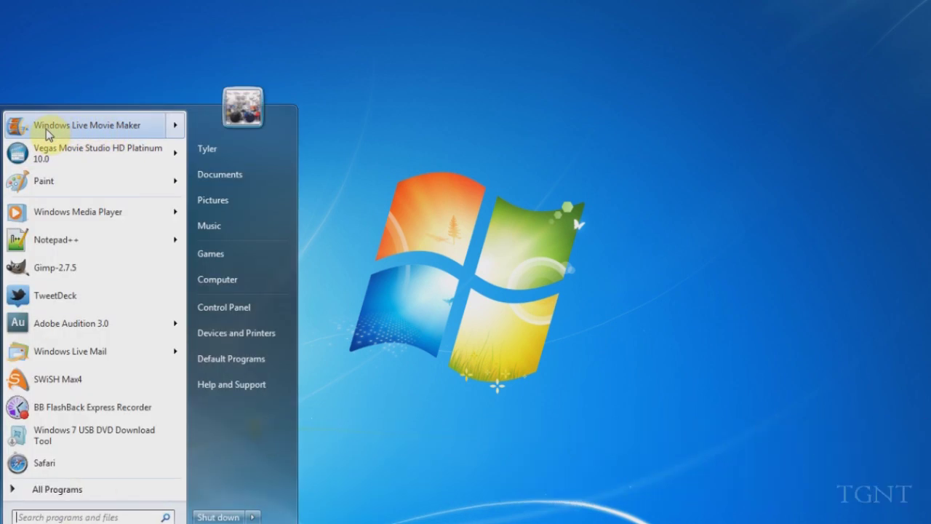
Step: Launch Windows Live Movie Maker and drag IMAG0009.AVI from the Color Video folder onto the storyboard
mouse_move(57, 131)
click(491, 212)
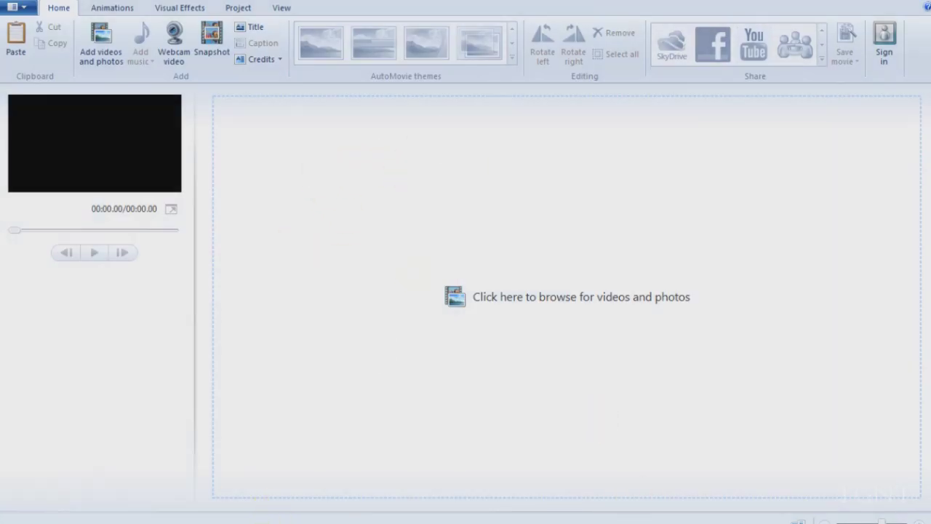
click(240, 444)
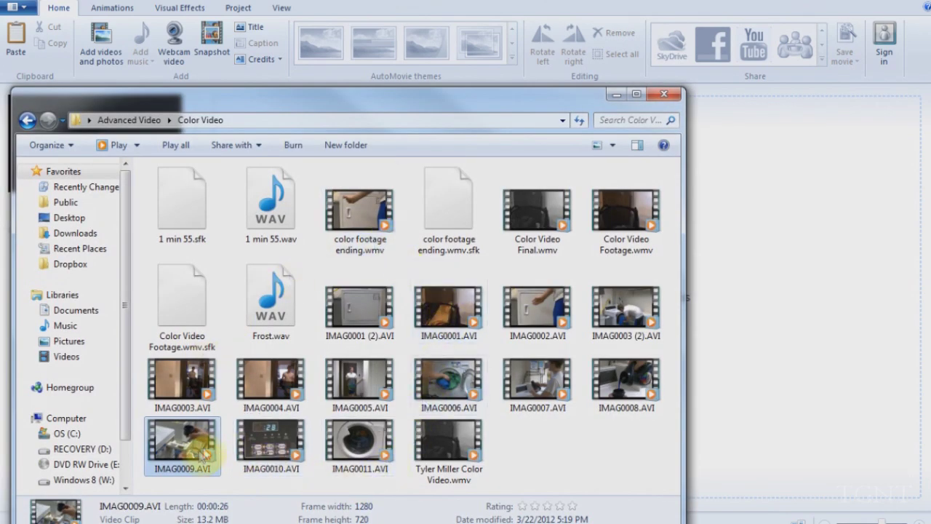
drag(173, 445, 717, 316)
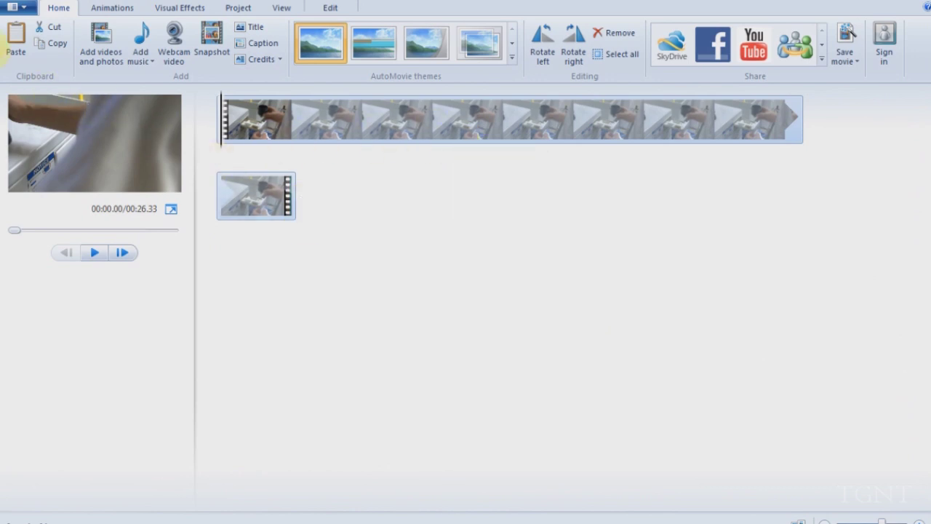
click(11, 9)
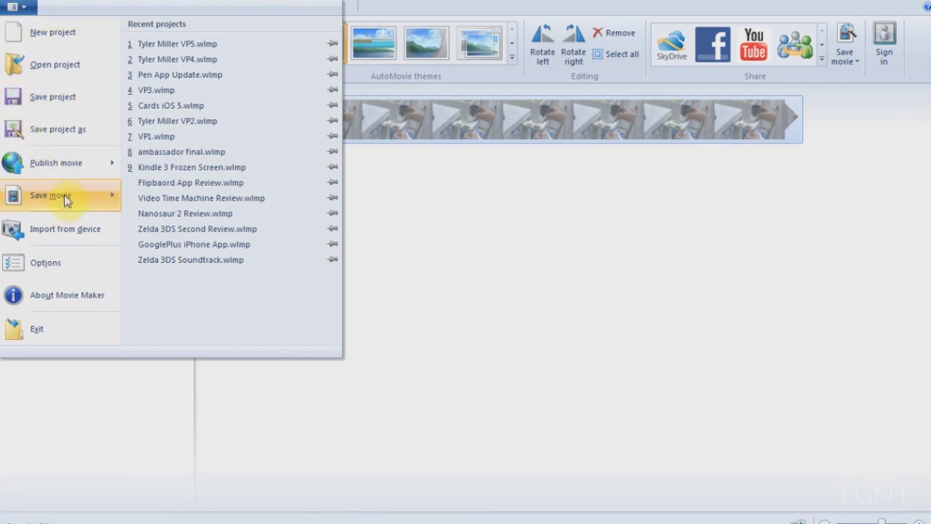
Step: Save the movie as avitowmv.wmv with the Recommended for this project setting
mouse_move(64, 195)
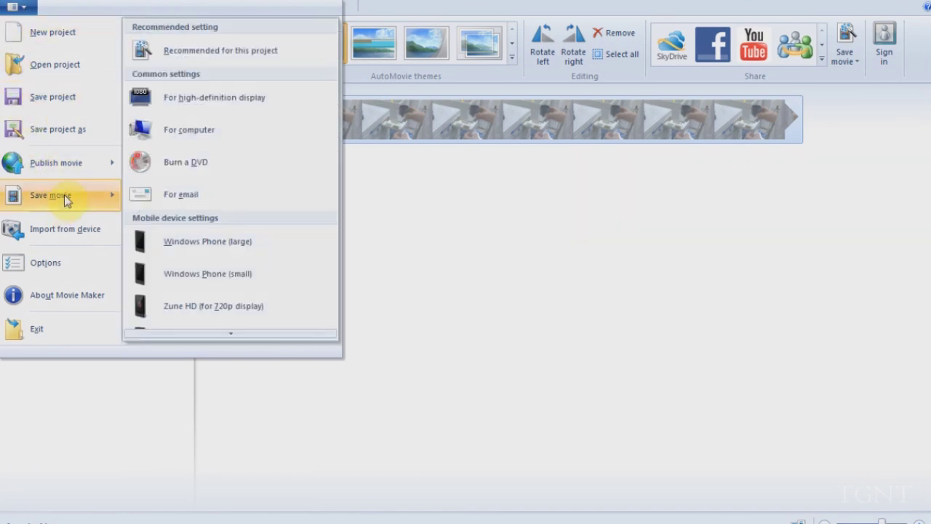
click(229, 54)
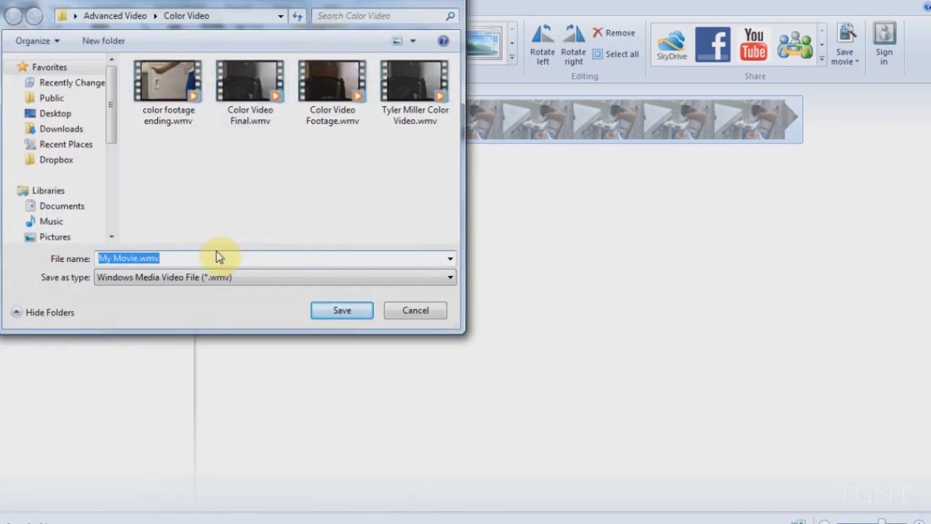
text(avitowmv)
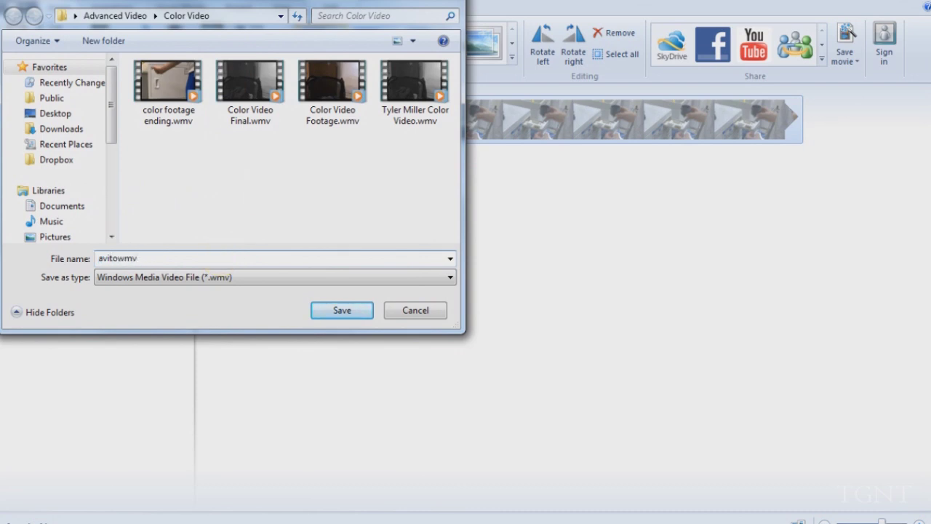
click(343, 313)
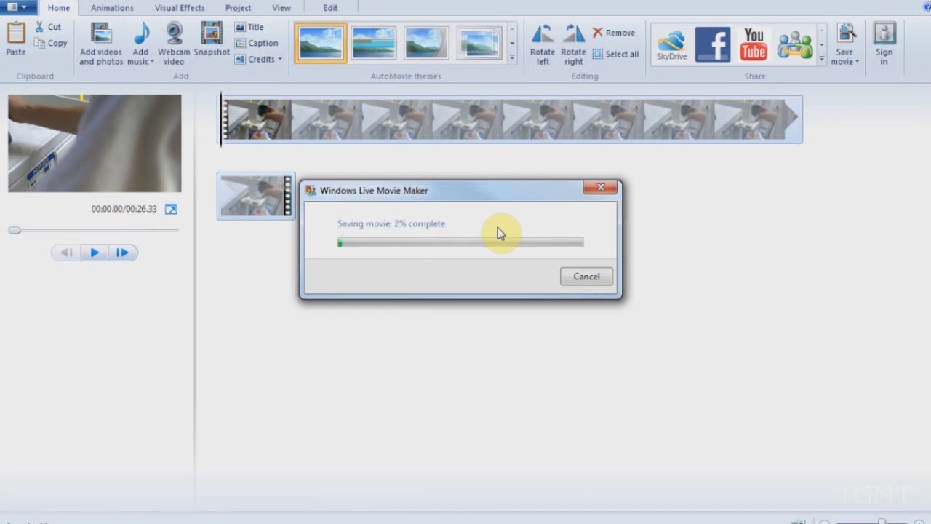
click(601, 187)
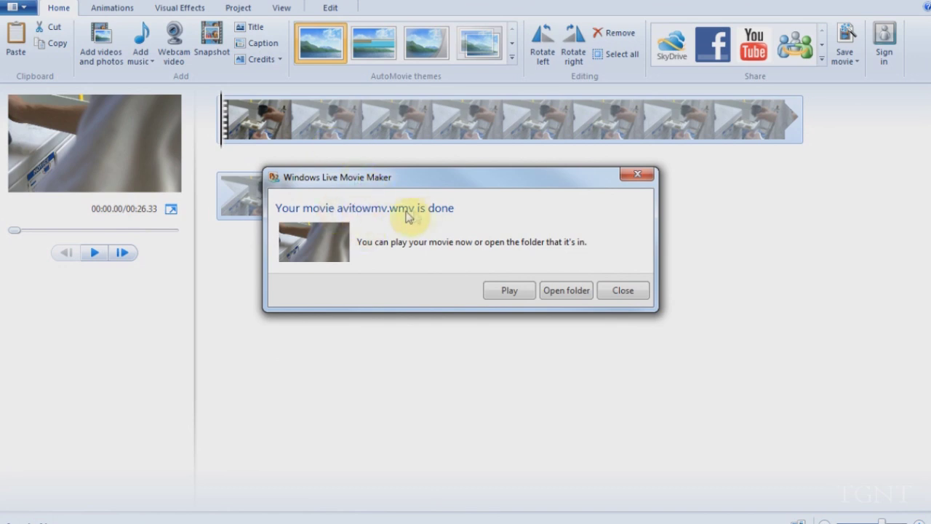
Step: Dismiss the movie-finished notice and exit Movie Maker, answering No to saving changes
click(619, 291)
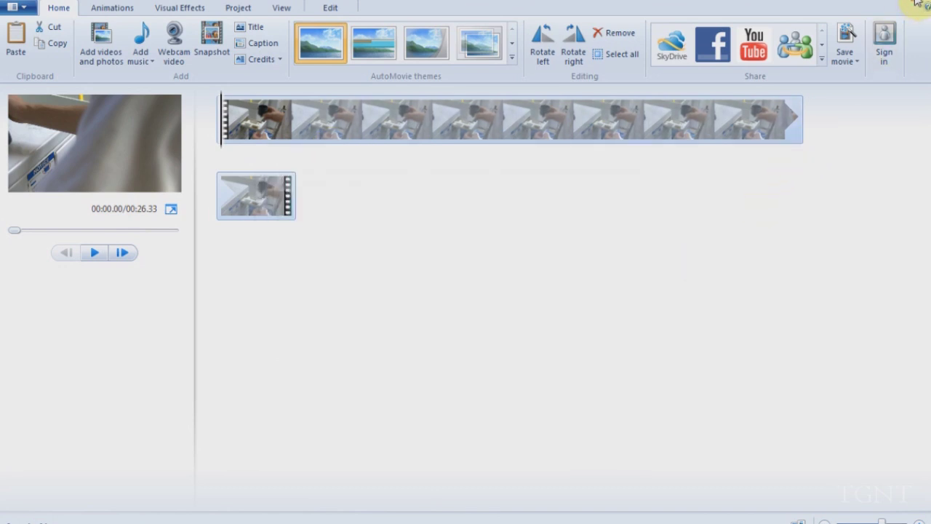
click(903, 6)
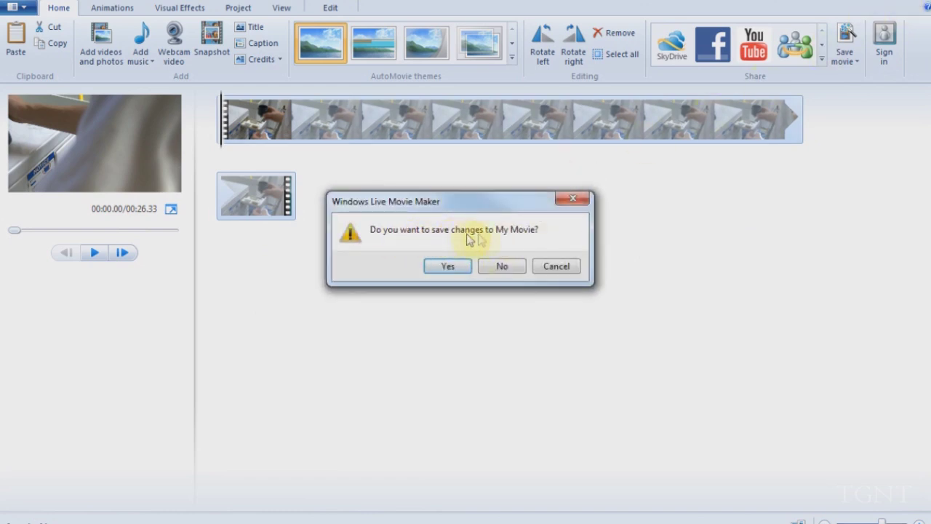
click(505, 267)
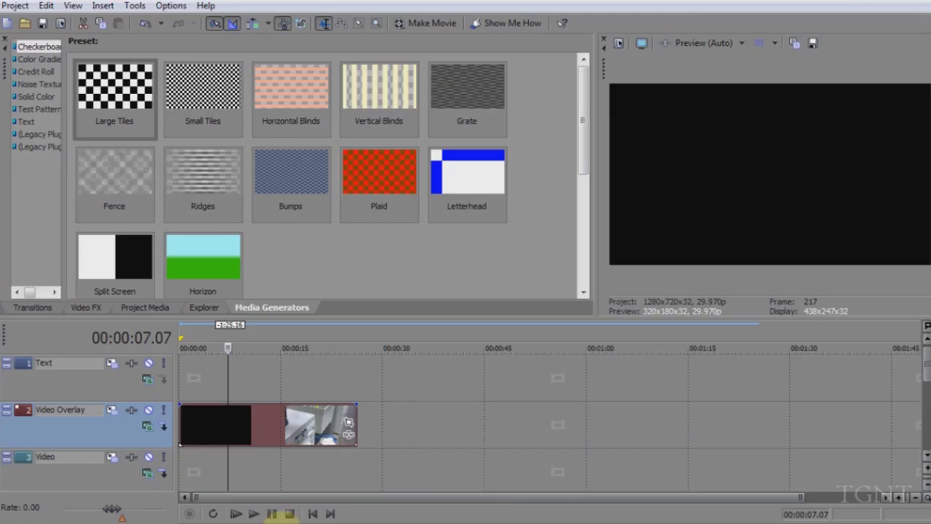
click(278, 426)
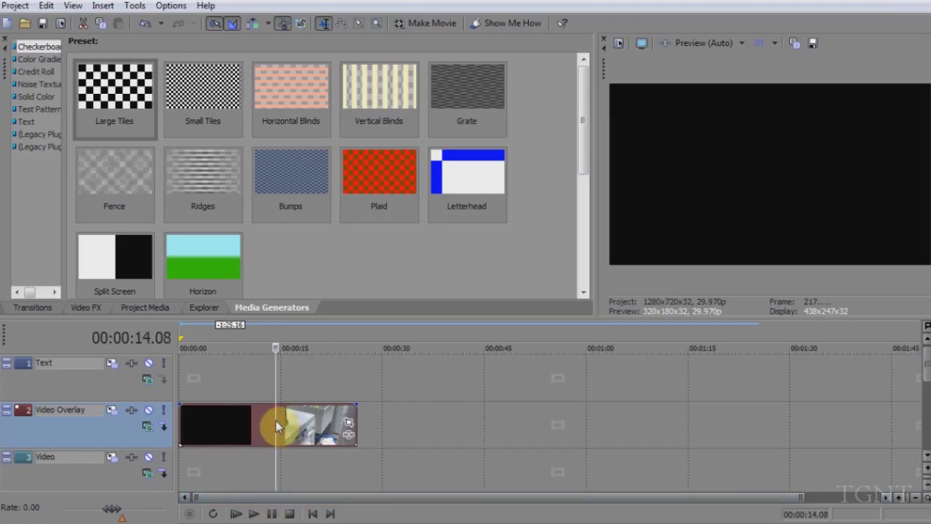
Step: Delete the old Video Overlay clip and add avitowmv.wmv there, starting at 00:00:00
key(Delete)
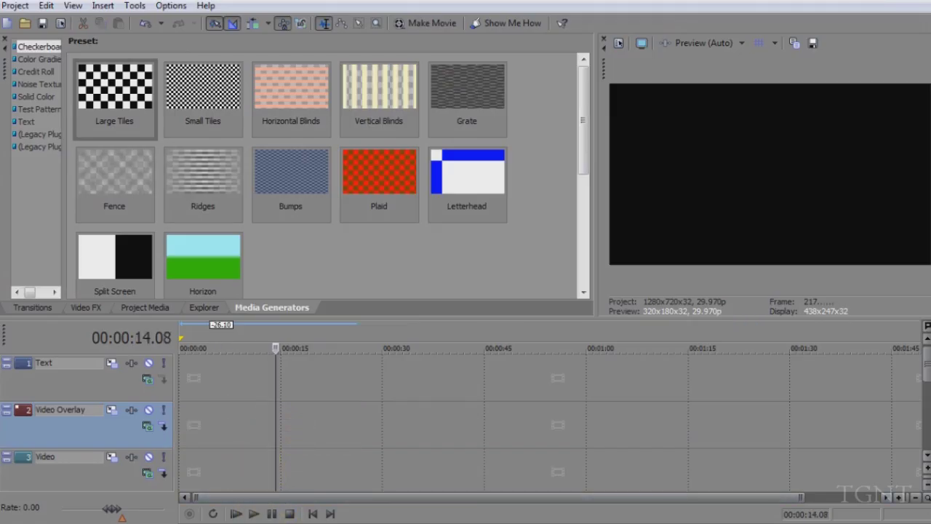
key(alt+Tab)
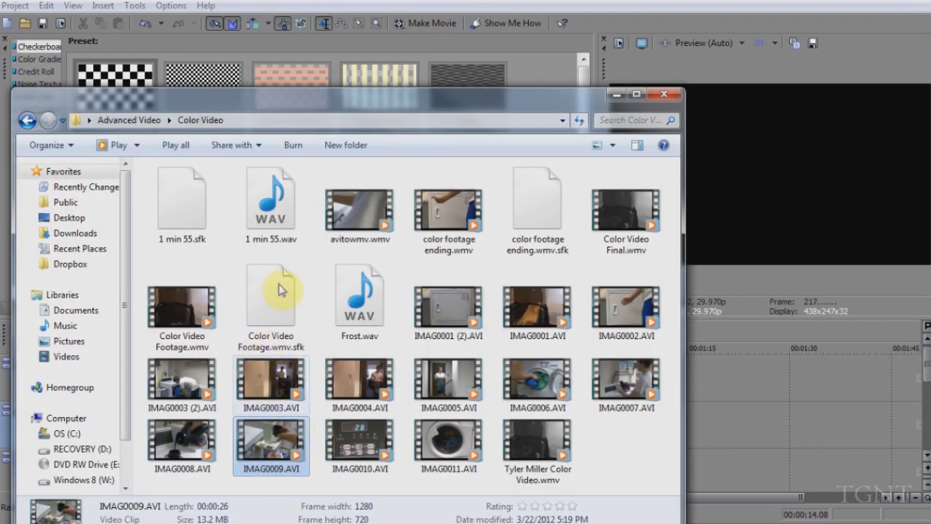
drag(348, 227, 708, 430)
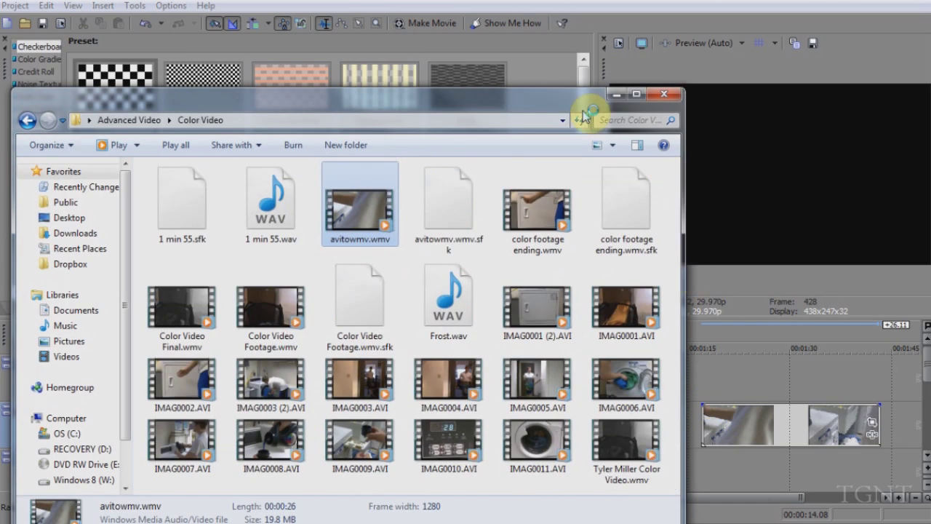
click(615, 96)
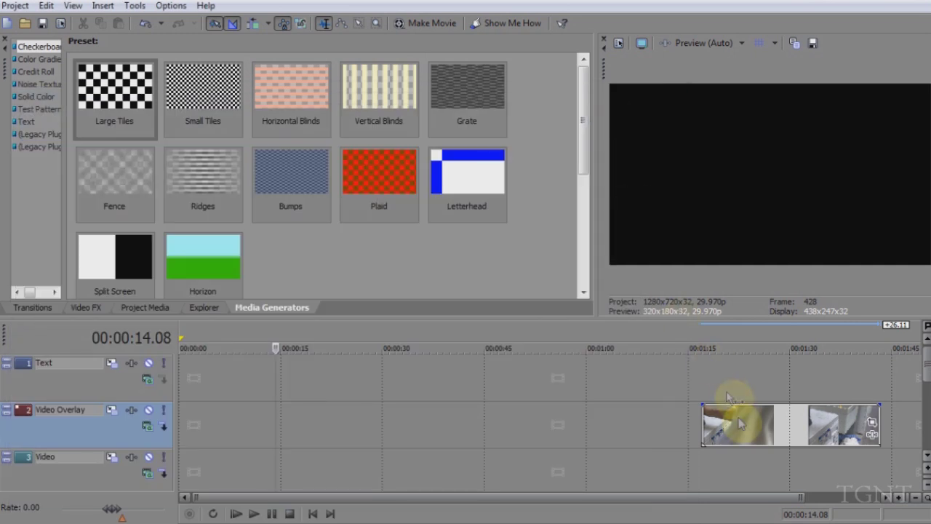
drag(795, 401, 155, 406)
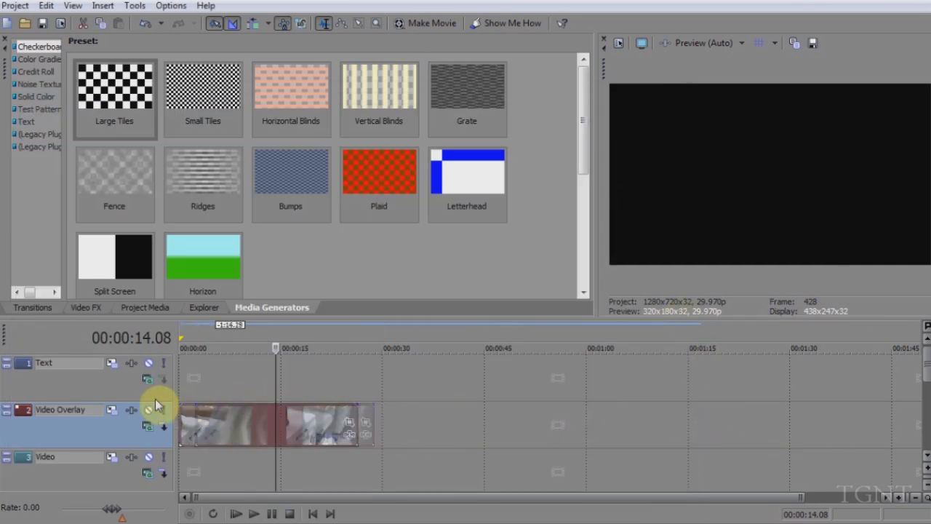
click(253, 472)
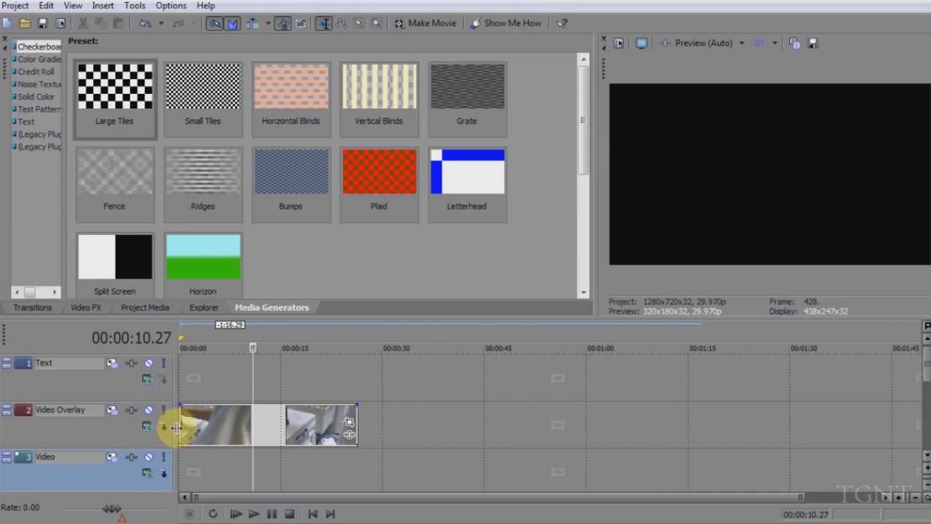
click(179, 427)
Step: Move the avitowmv clip from Video Overlay onto the Video track, then drop in IMAG0009.AVI
click(254, 513)
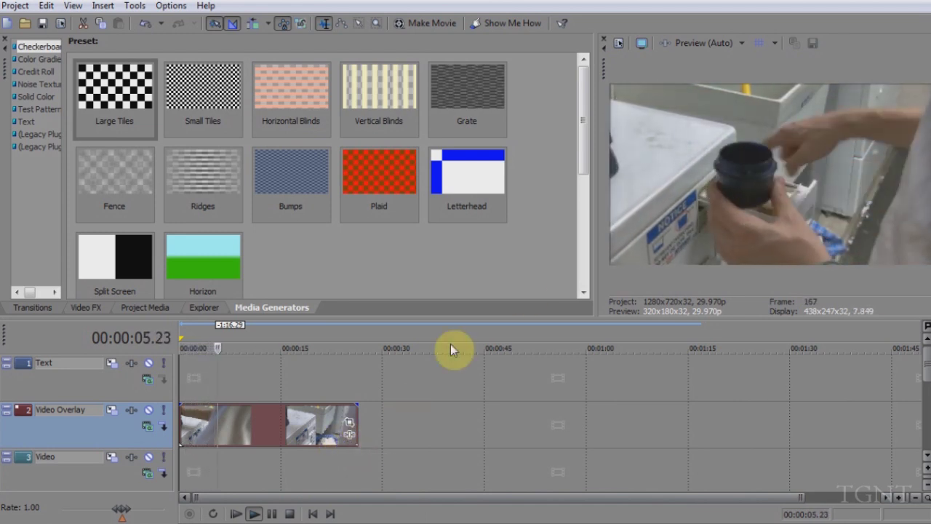
click(290, 513)
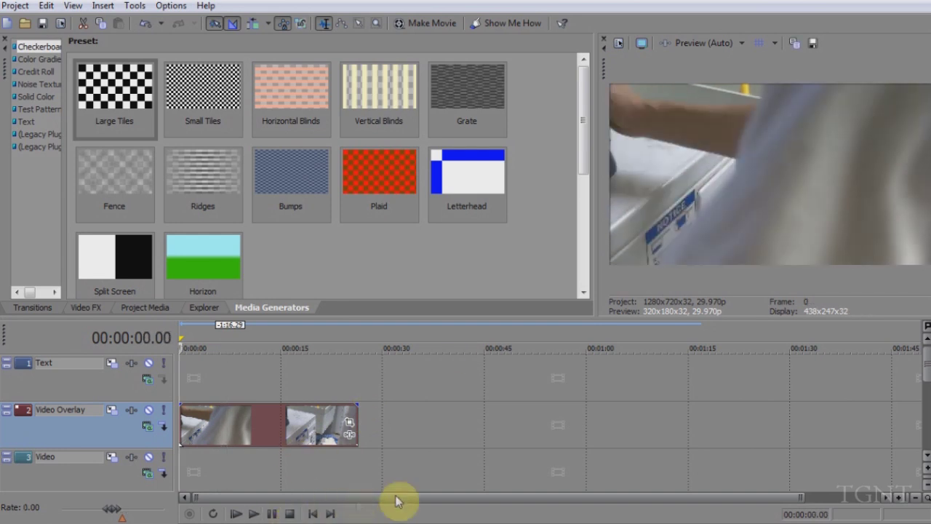
scroll(926, 392, down, 1)
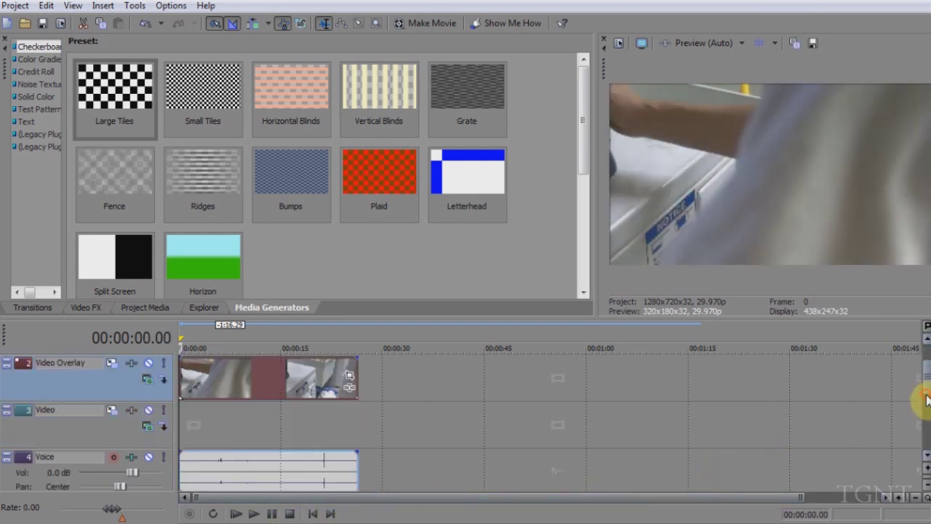
drag(280, 378, 280, 421)
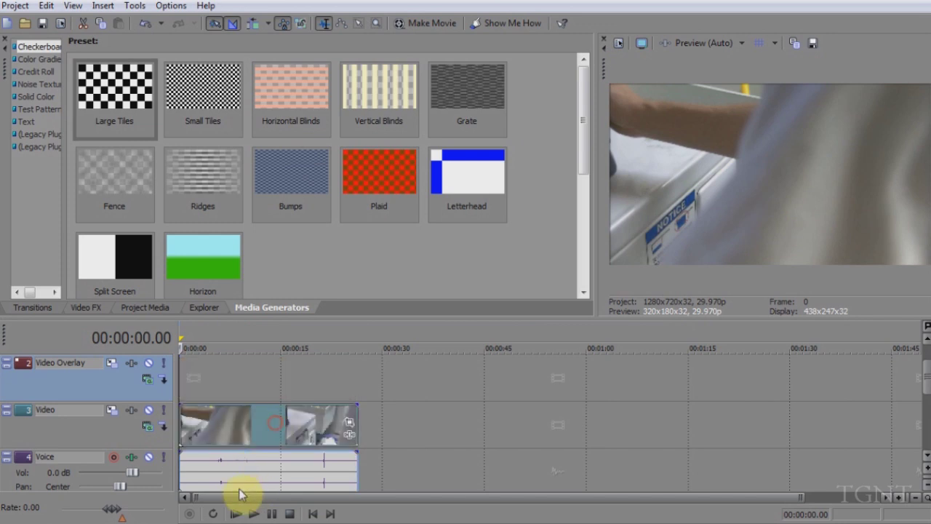
click(253, 514)
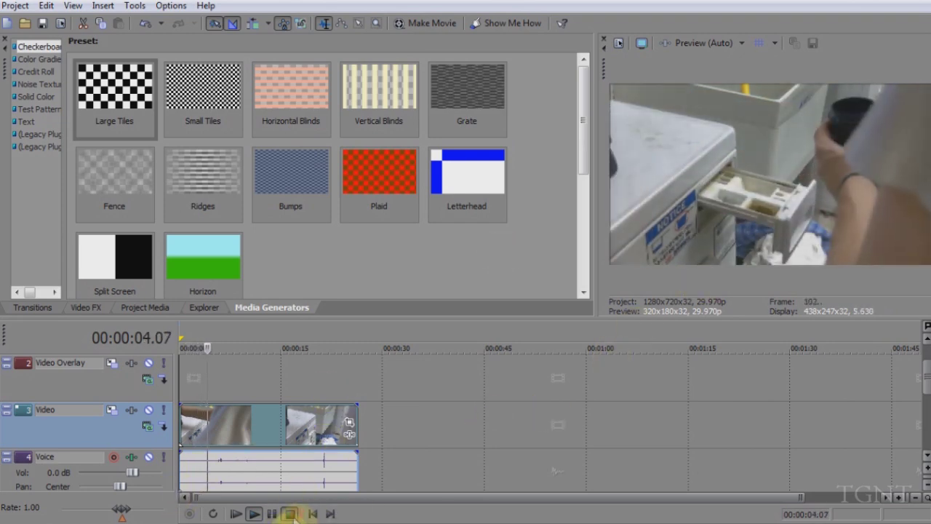
click(290, 514)
key(alt+Tab)
drag(610, 451, 705, 455)
Step: Slide IMAG0009.AVI left to follow the avitowmv clip on the Video track and play the timeline
click(614, 99)
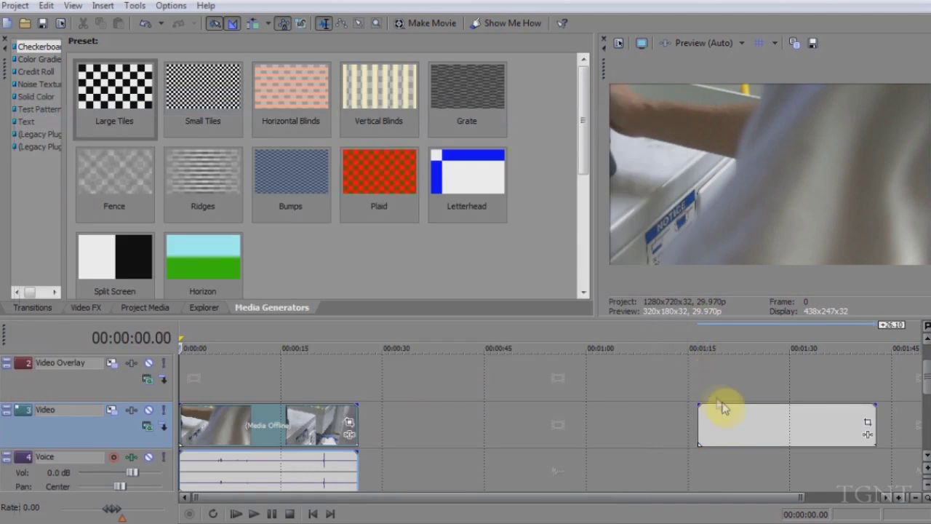
drag(722, 407, 389, 409)
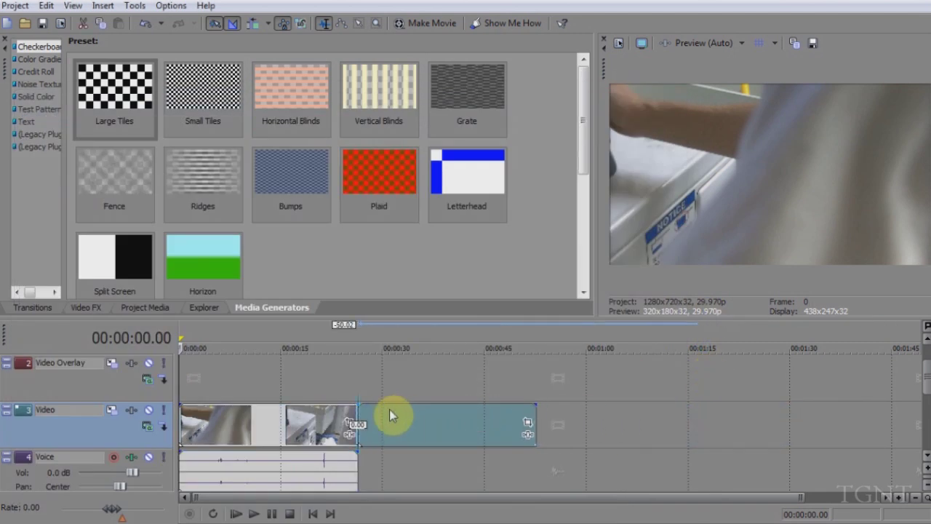
click(385, 476)
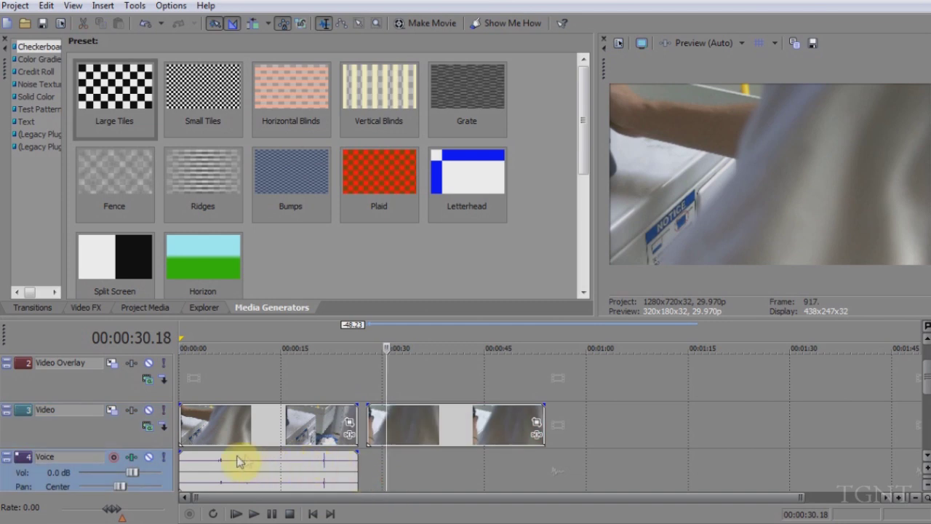
click(182, 437)
click(251, 514)
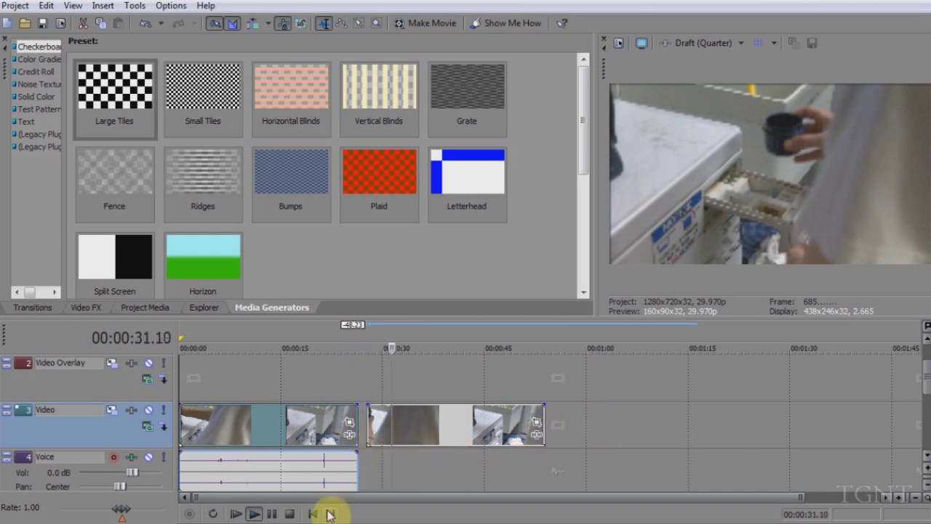
click(289, 513)
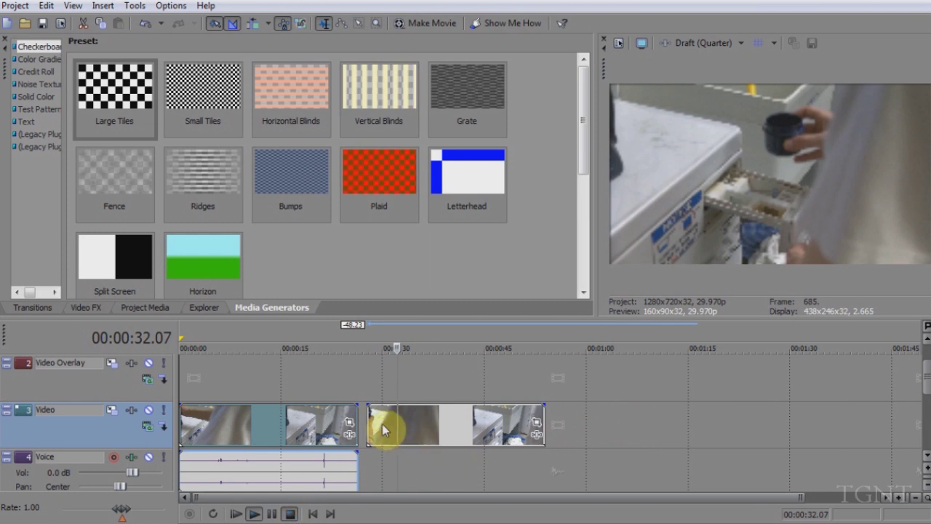
click(441, 431)
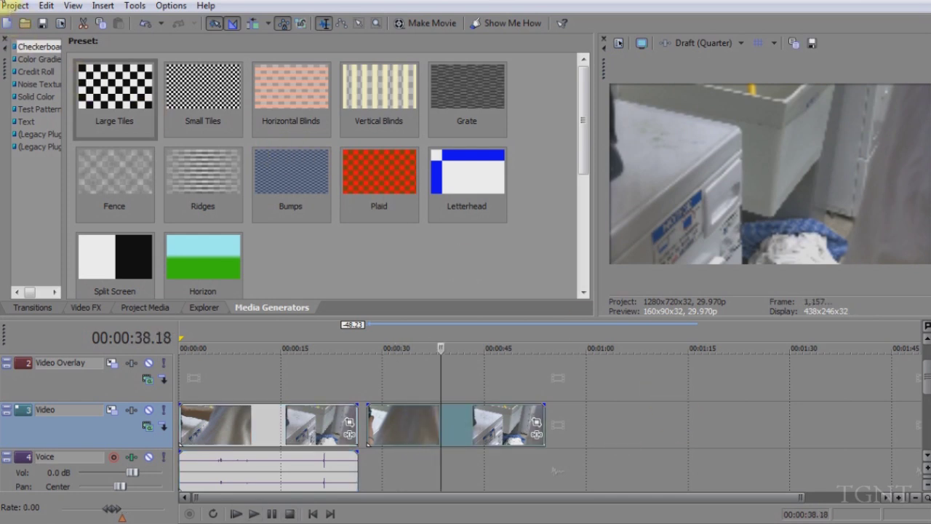
Step: Render the project as avitowmvrender.wmv with the WMV 720-30p template, then quit Vegas without saving
click(10, 7)
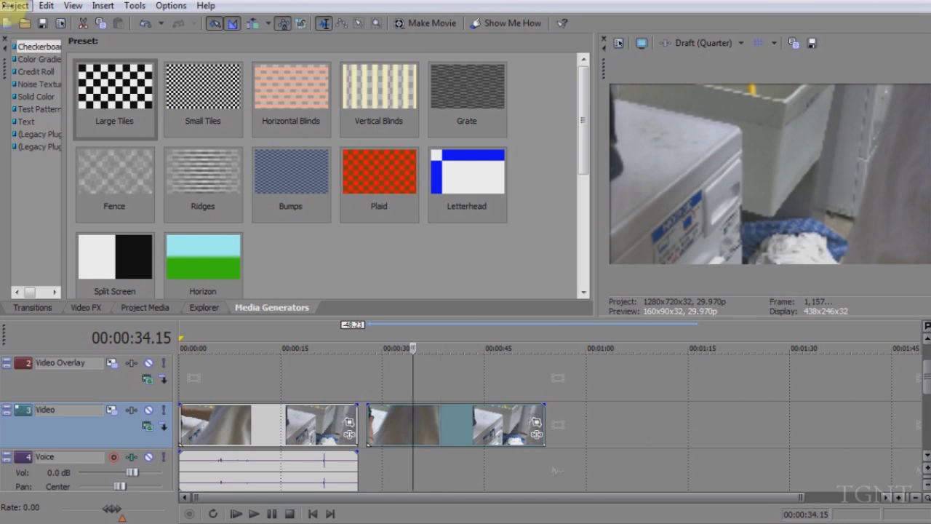
key(Escape)
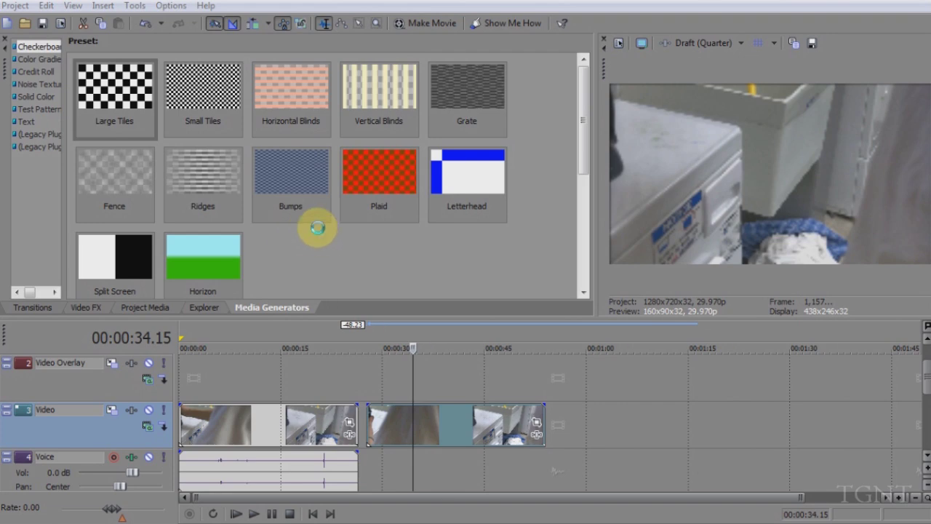
key(alt+p)
key(r)
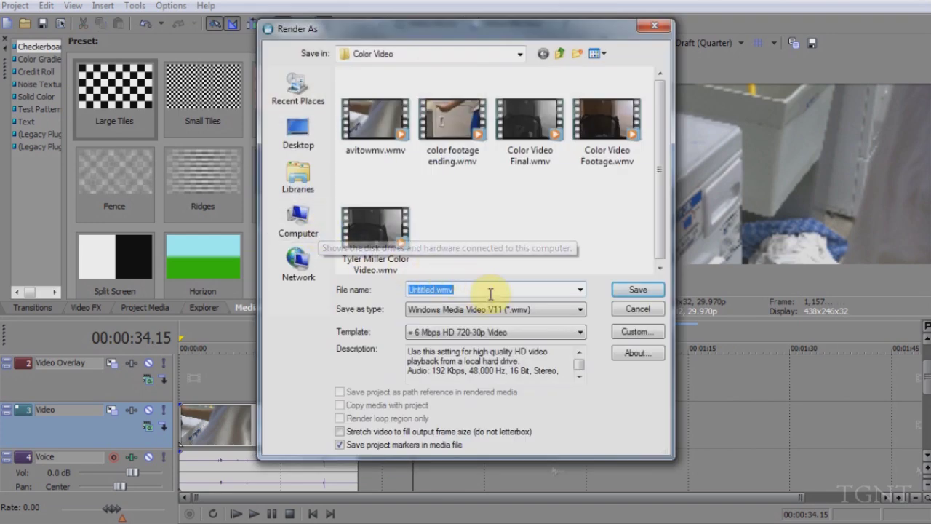
text(avito)
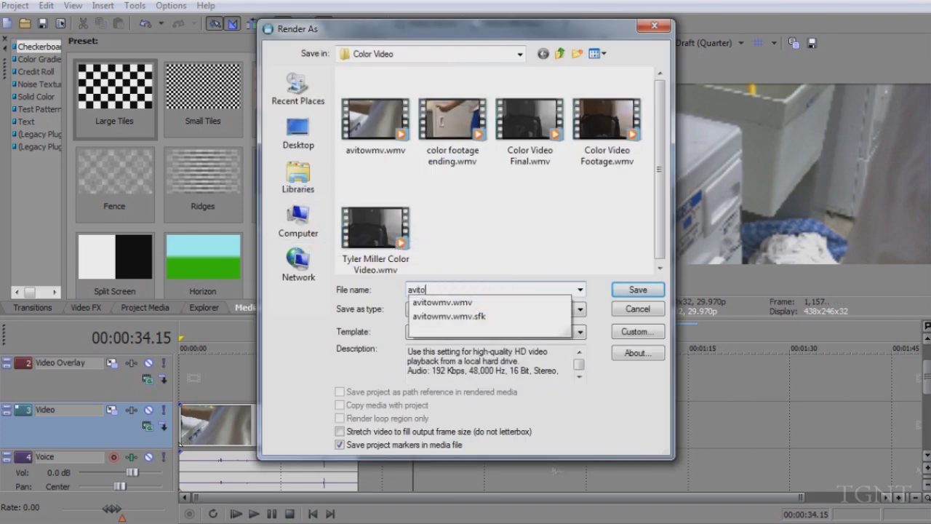
text(wmvrender)
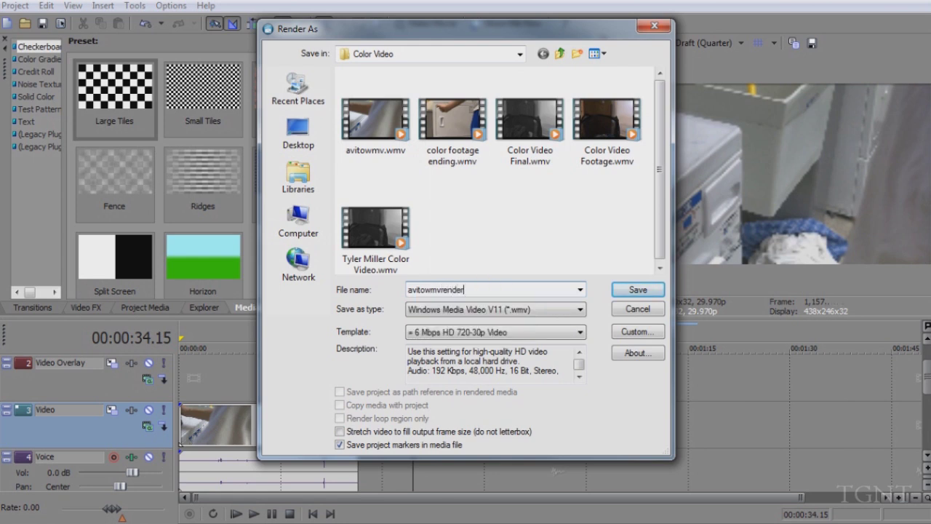
click(624, 291)
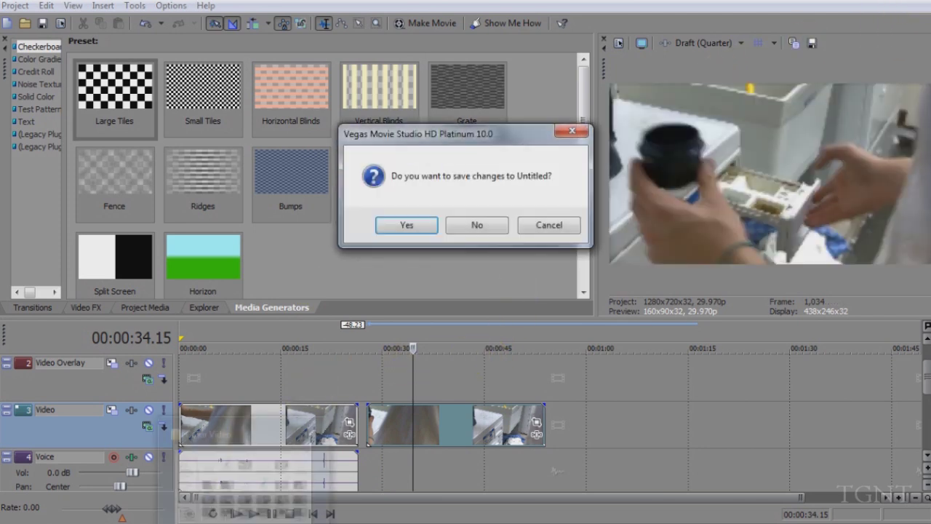
click(487, 228)
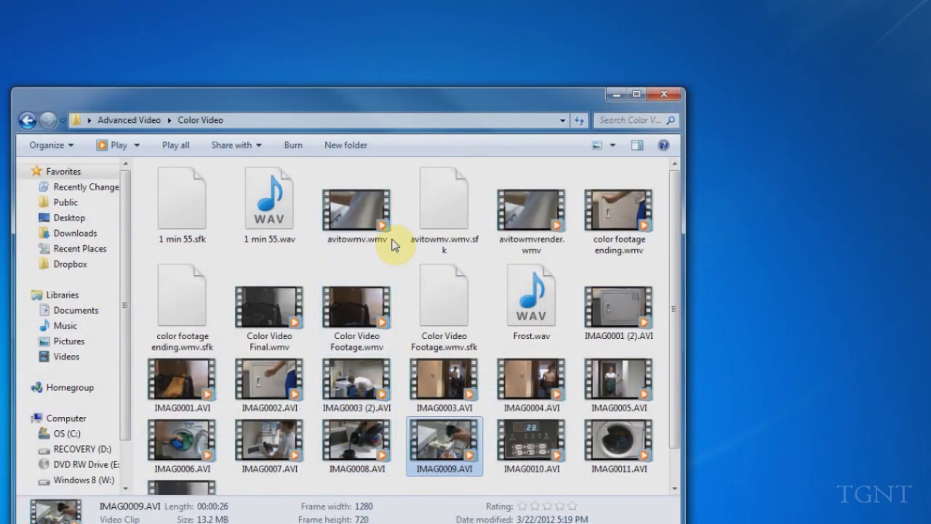
click(530, 218)
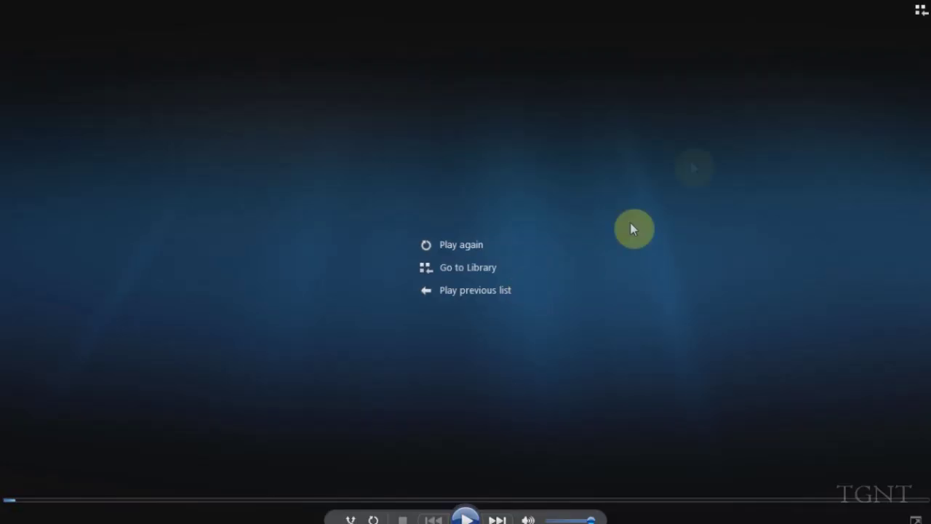
Step: Close Windows Media Player and minimize the Color Video Explorer window
click(893, 5)
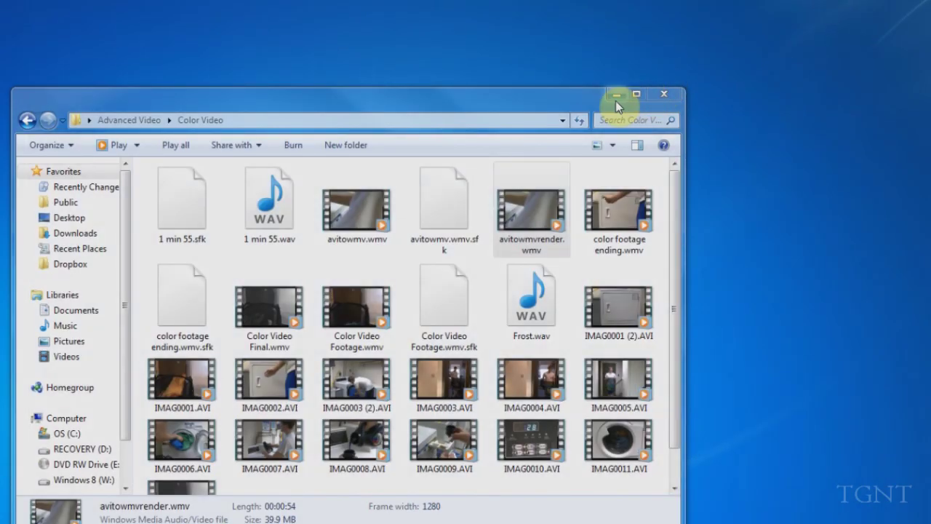
click(616, 96)
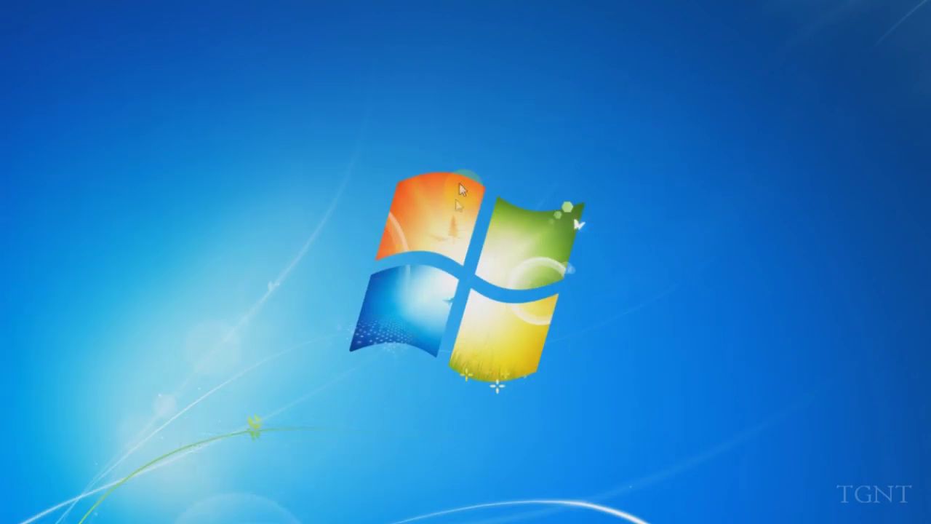